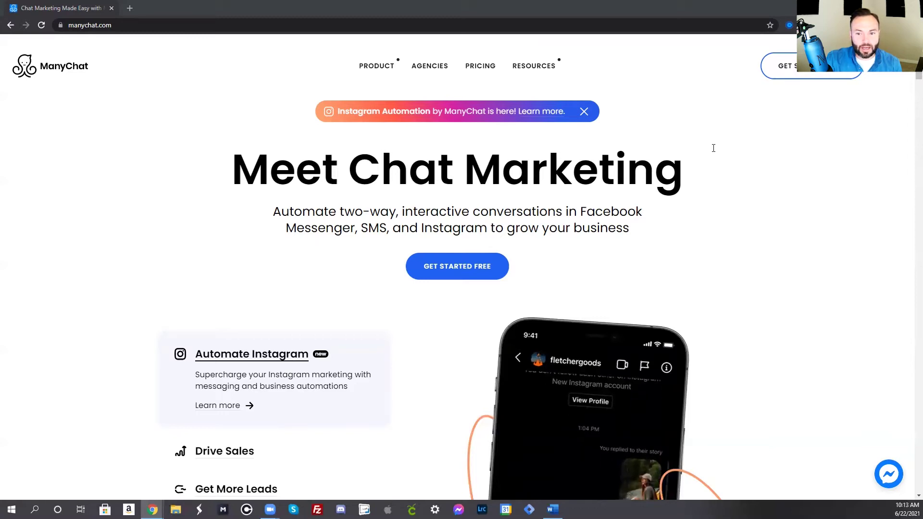
Step: Sign in to ManyChat and bring up the Growth Tools list with its five tools
click(889, 71)
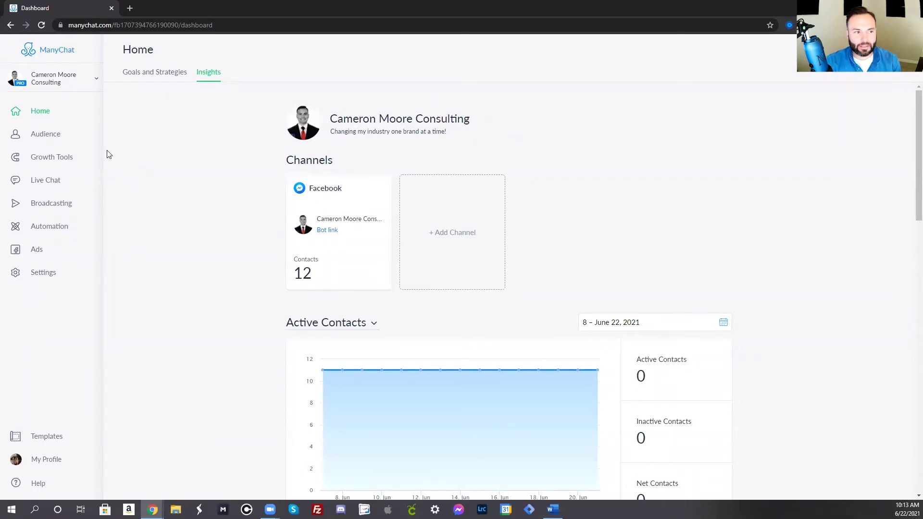
click(63, 158)
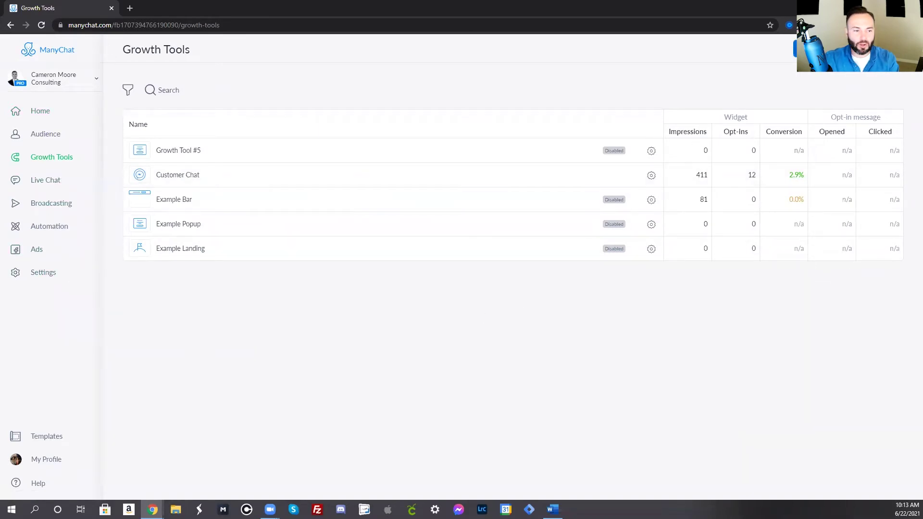
Step: Add a new Messenger Modal growth tool, Growth Tool #6, and publish its opt-in flow
click(817, 49)
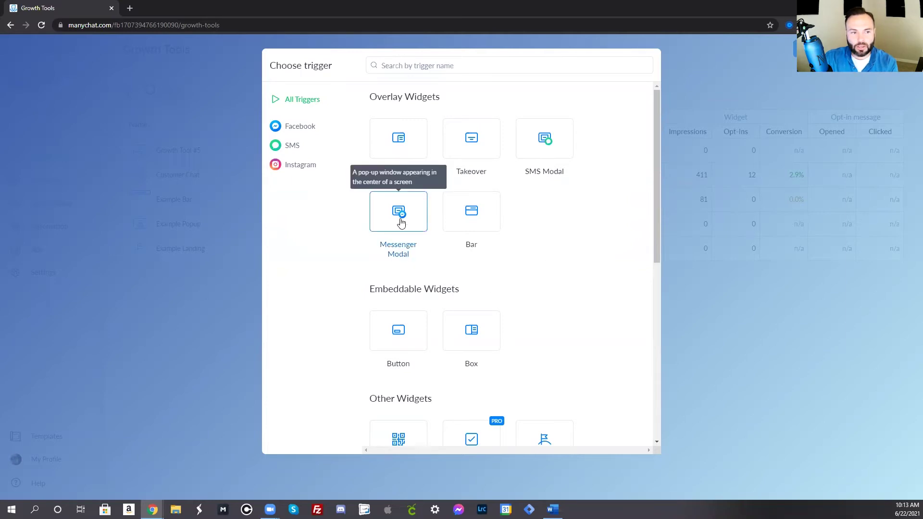
click(400, 222)
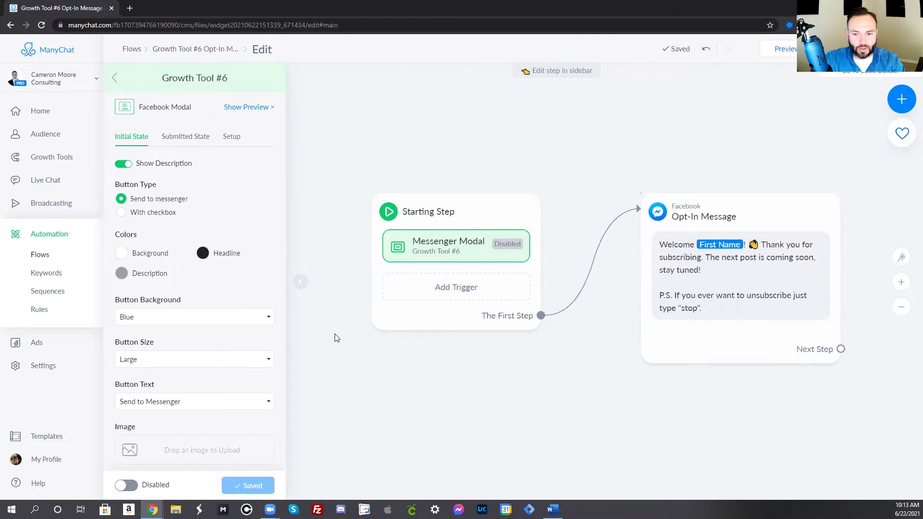
scroll(268, 340, down, 2)
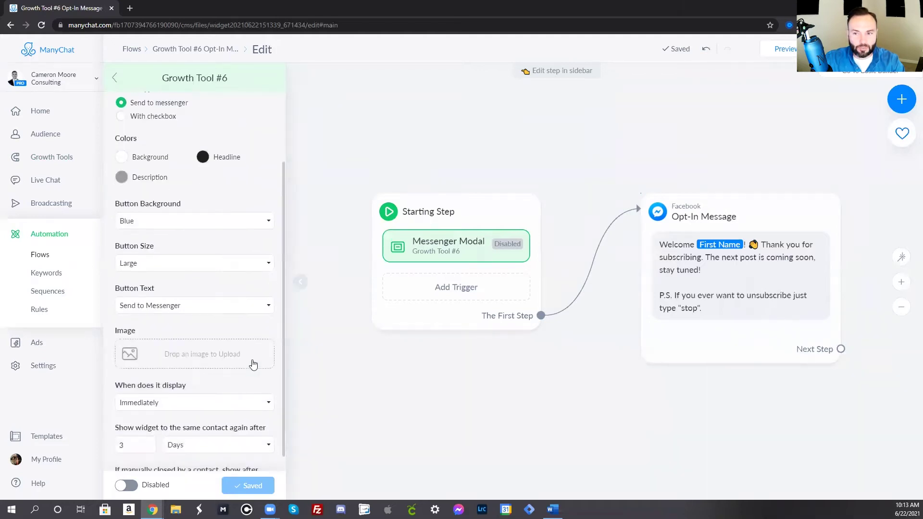
scroll(252, 364, down, 2)
scroll(251, 360, up, 5)
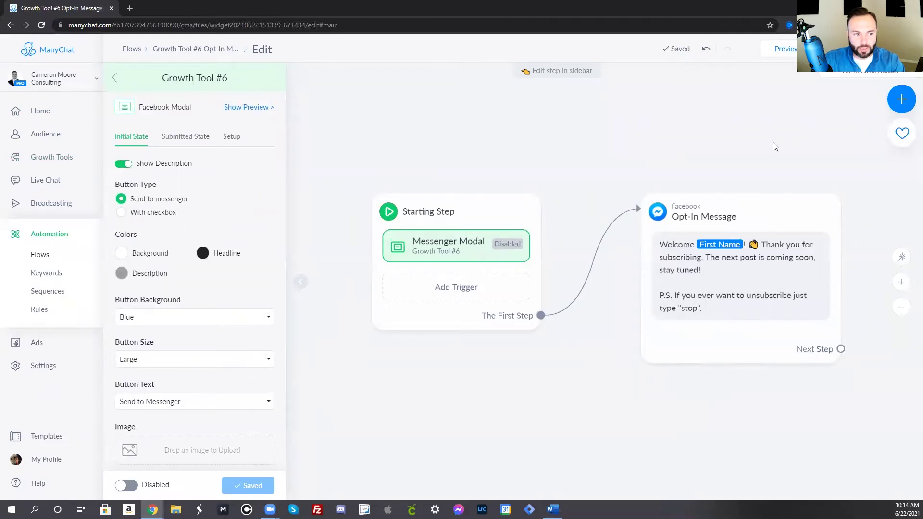
click(841, 49)
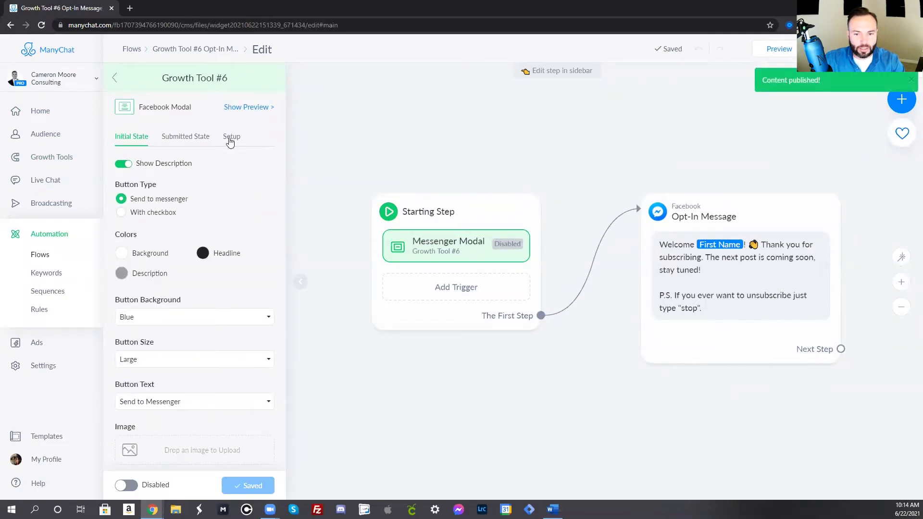
Step: Open the Customer Chat tool's opt-in flow and pan around its chain of message steps
click(50, 162)
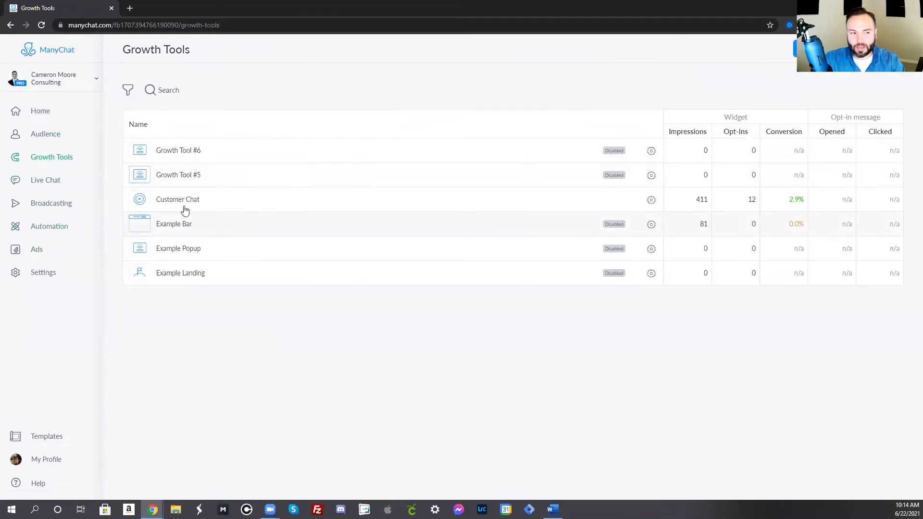
click(191, 204)
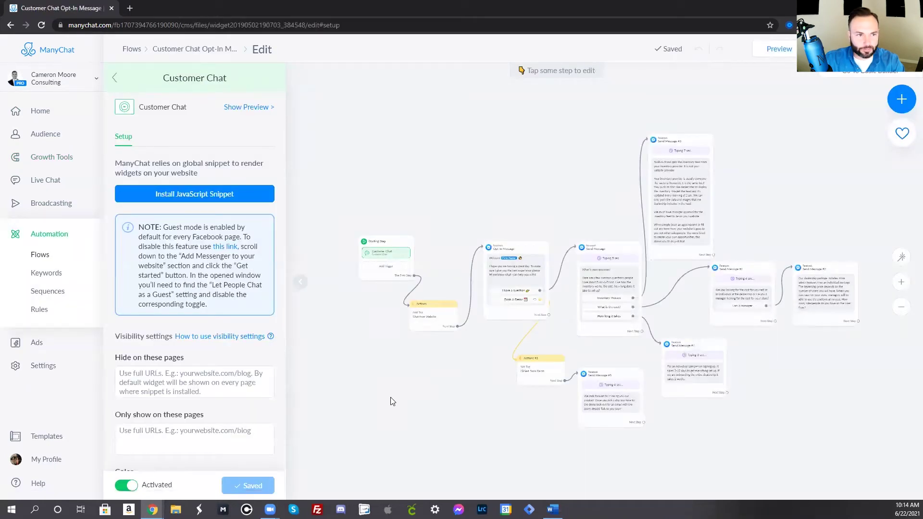
scroll(644, 337, up, 3)
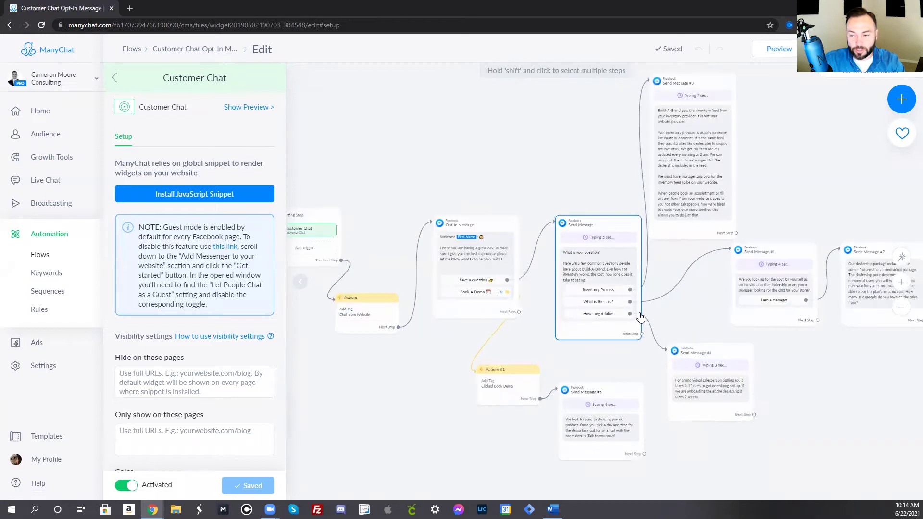
drag(662, 260, 629, 279)
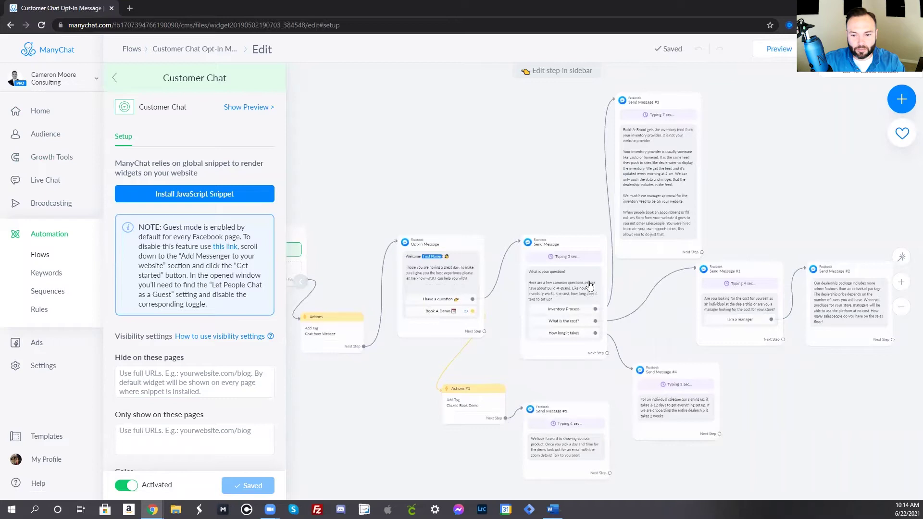
scroll(545, 309, up, 1)
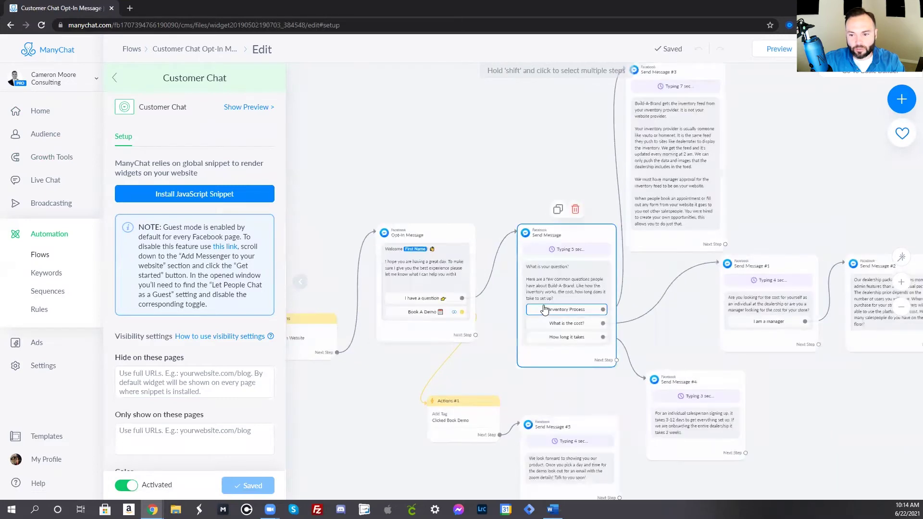
scroll(540, 309, down, 2)
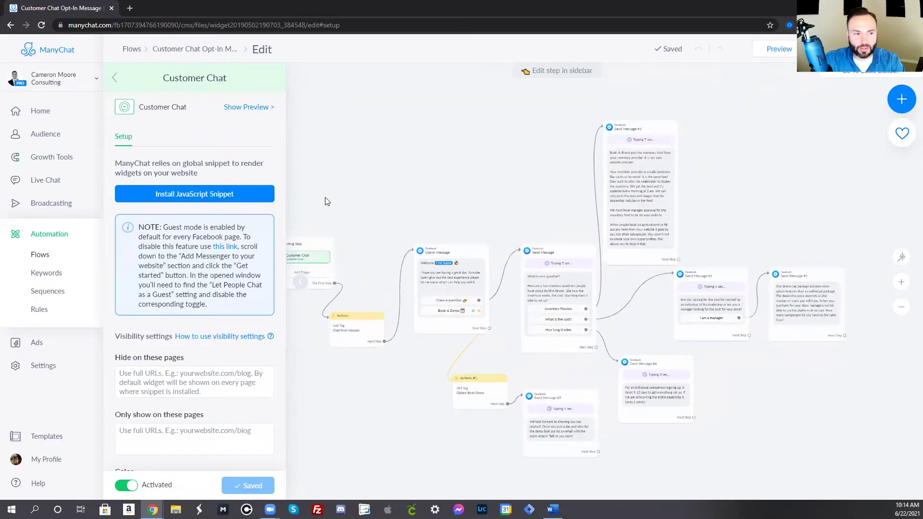
Step: Review the authorised website domains, copy the ManyChat JavaScript snippet, and finish the setup
click(215, 200)
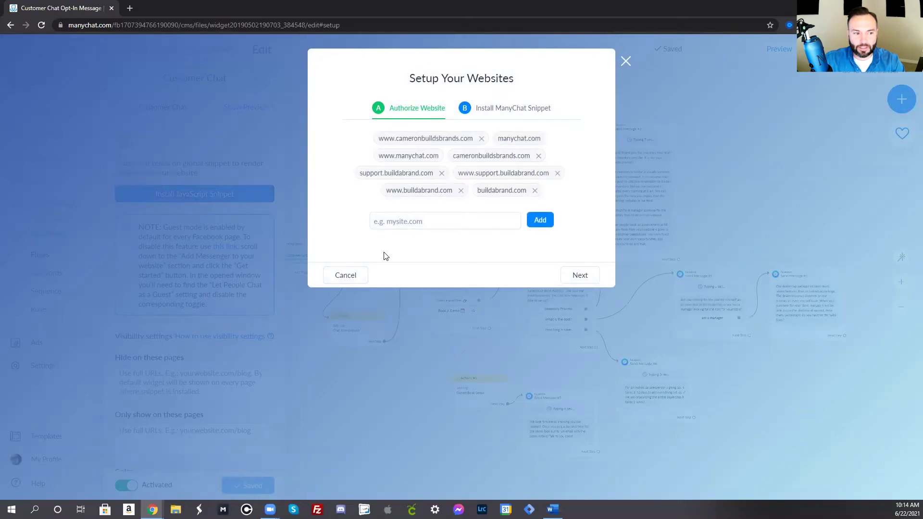
click(421, 221)
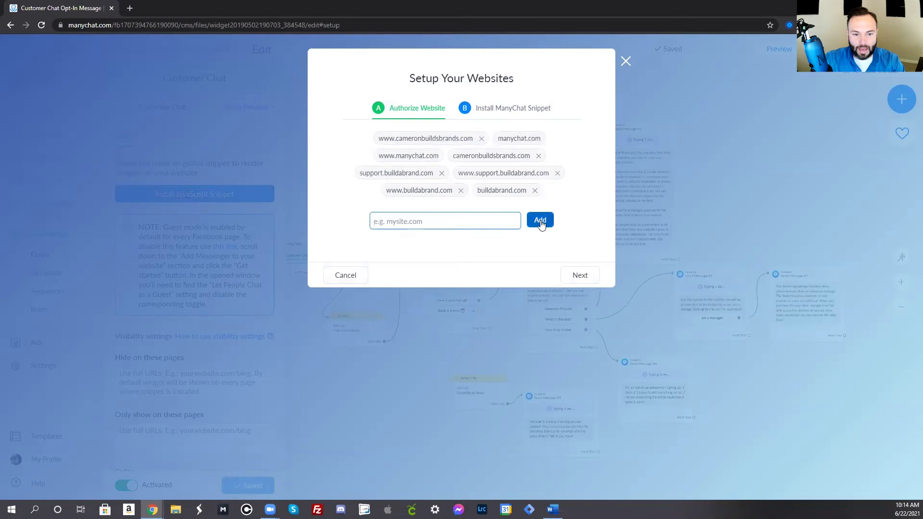
click(585, 275)
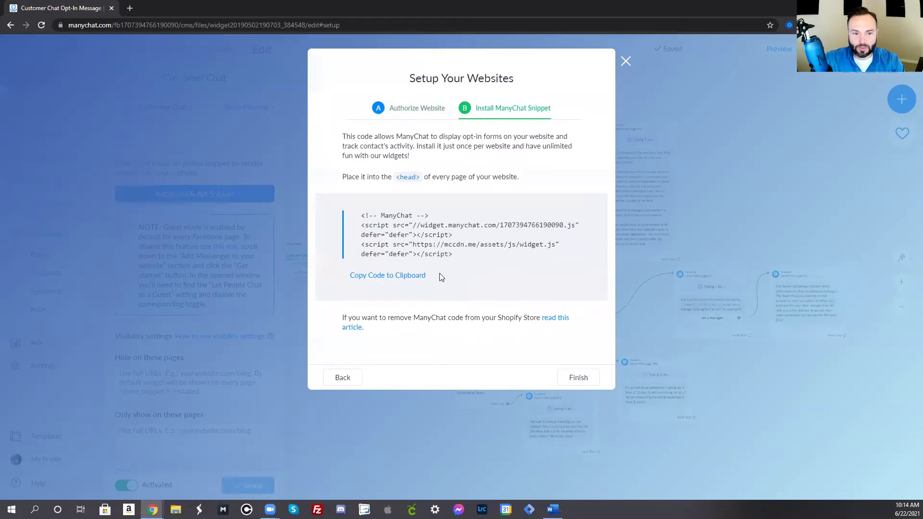
click(404, 278)
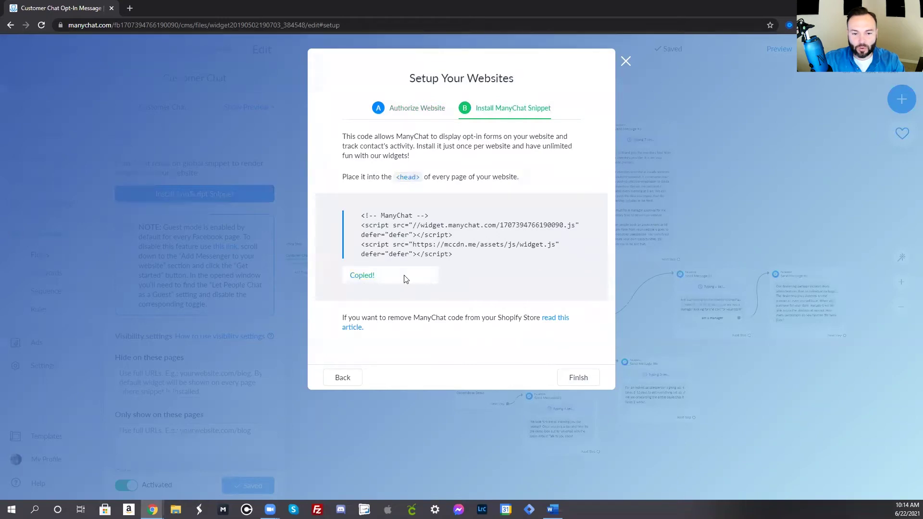
click(576, 377)
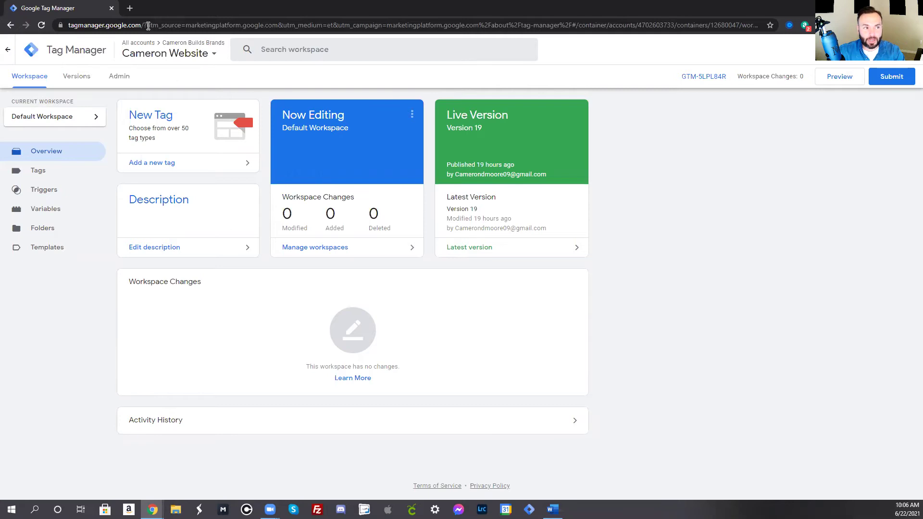
Step: Search 'google tag manager' in a new tab and open the Tag Manager product page
click(133, 9)
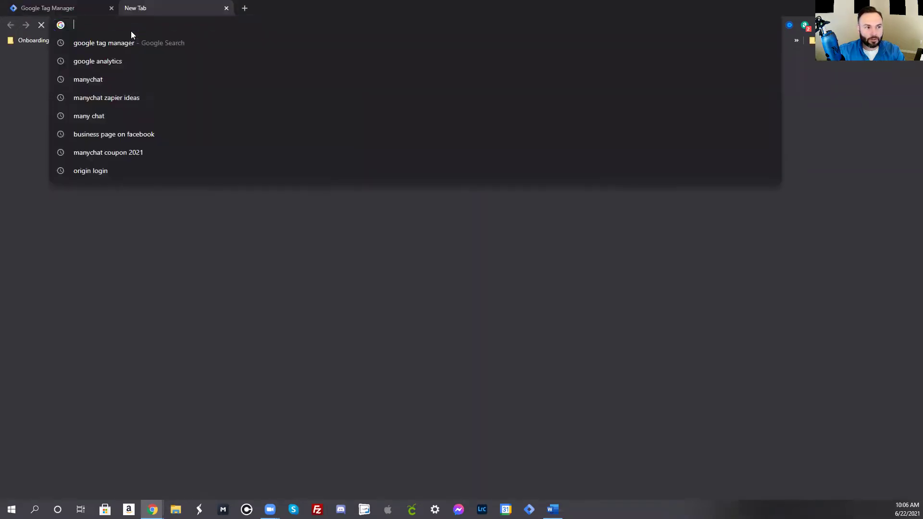
text(google )
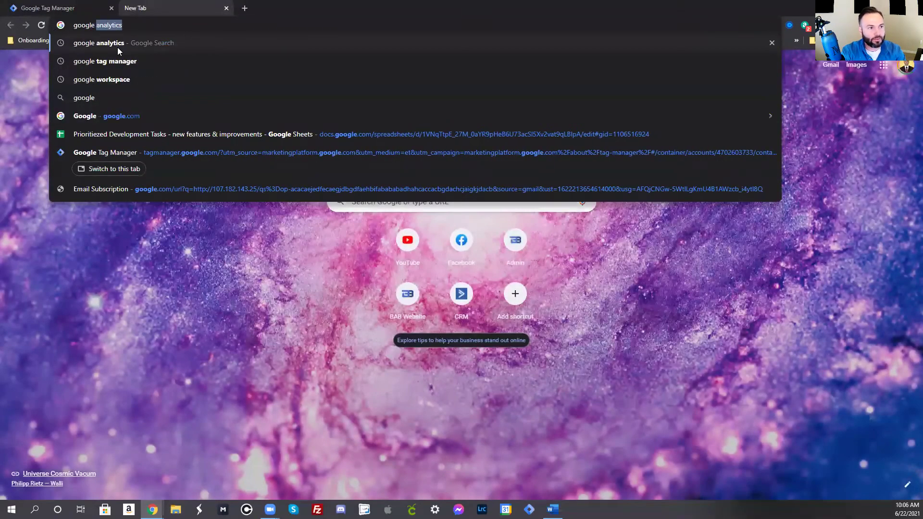
text(tag man)
key(Return)
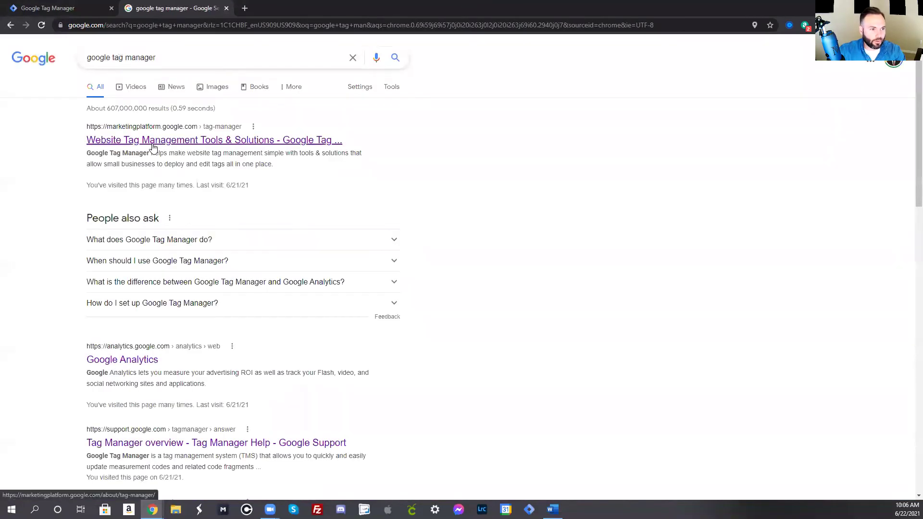
click(153, 145)
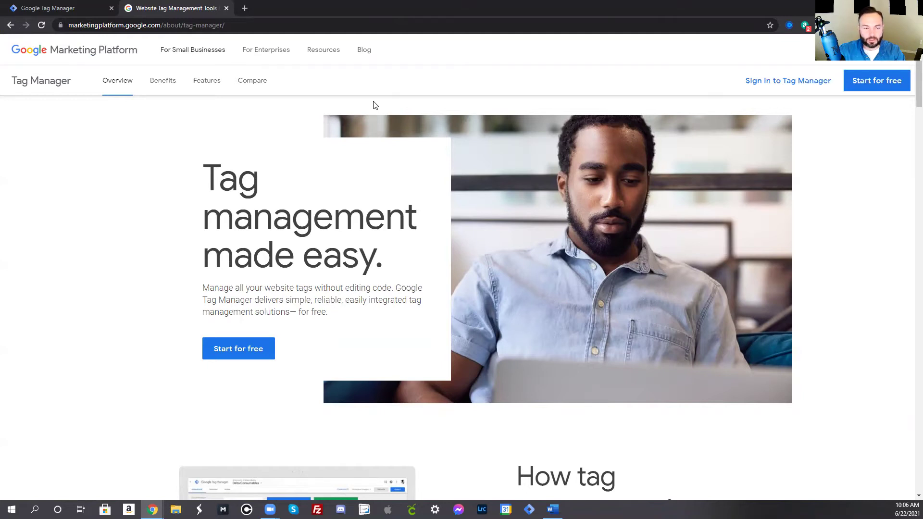
click(85, 6)
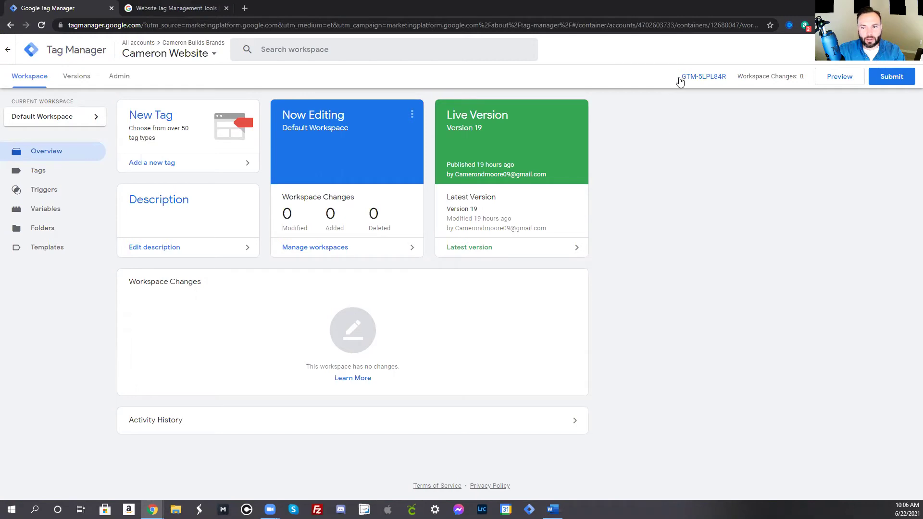
drag(682, 77, 687, 75)
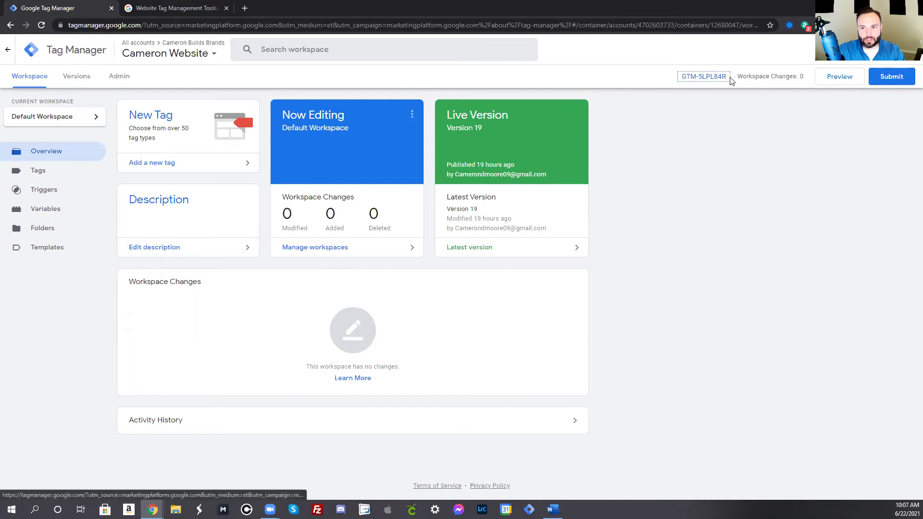
drag(731, 81, 696, 77)
click(700, 113)
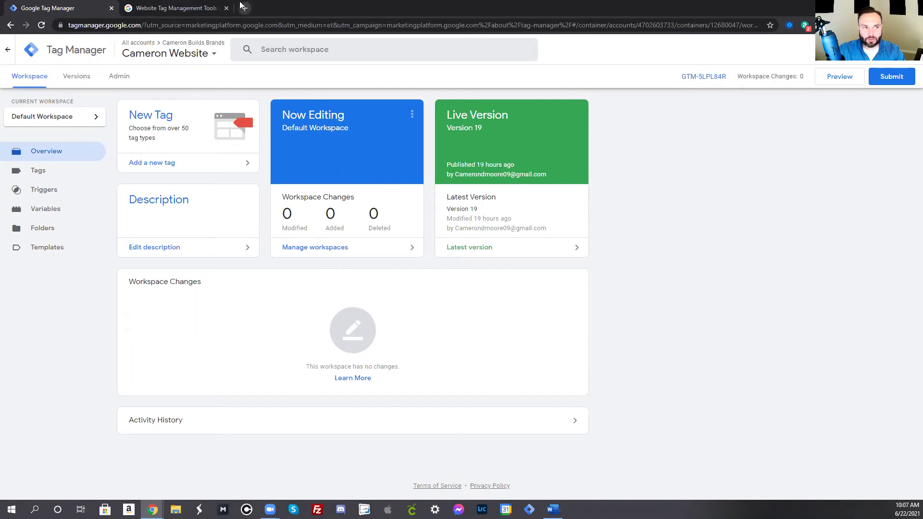
click(204, 9)
Step: Go to the Build-A-Brand site, log in, and open the website section of Profile Settings
click(191, 26)
text(sa)
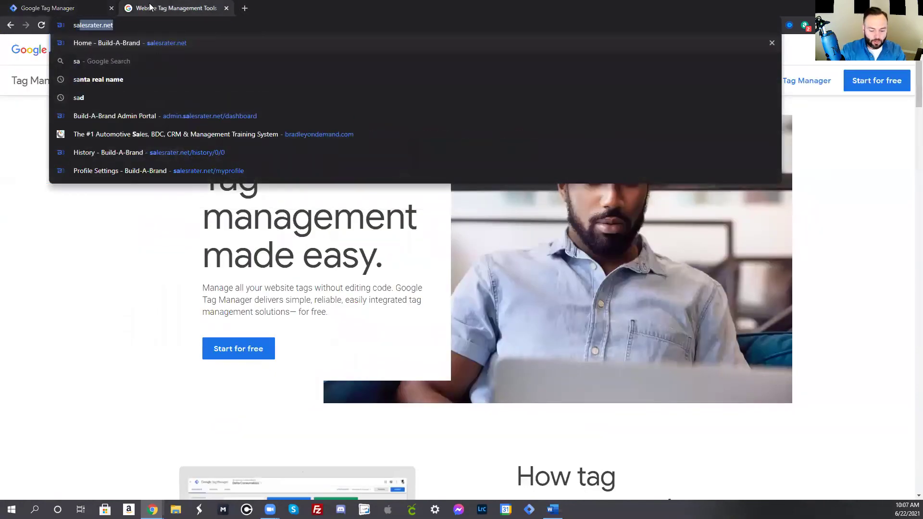
key(Return)
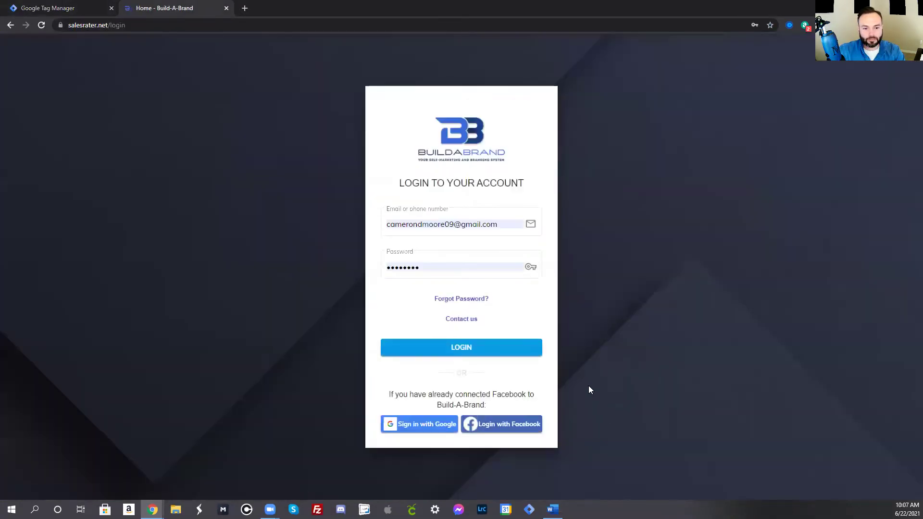
click(461, 352)
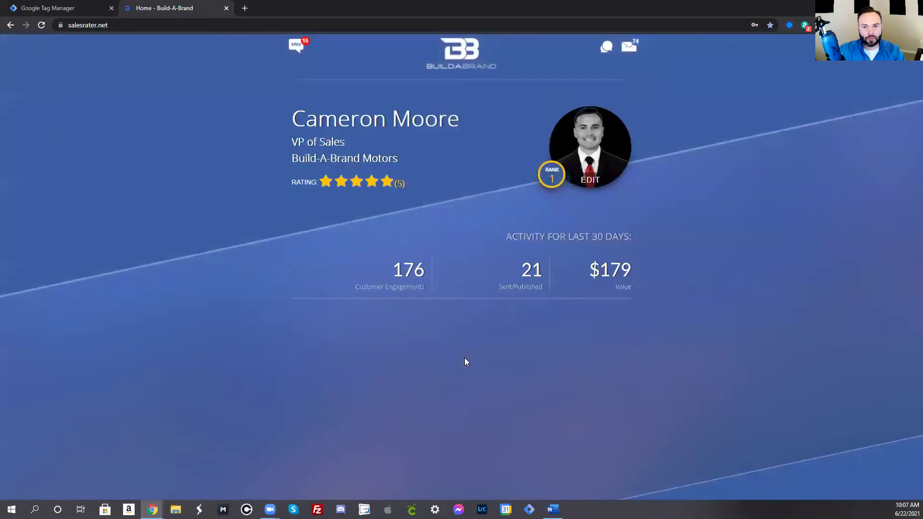
click(596, 156)
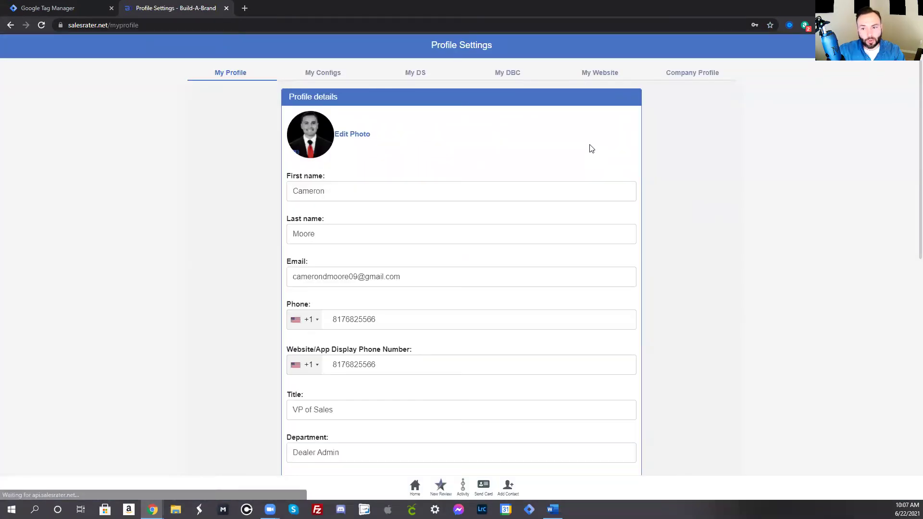
click(601, 75)
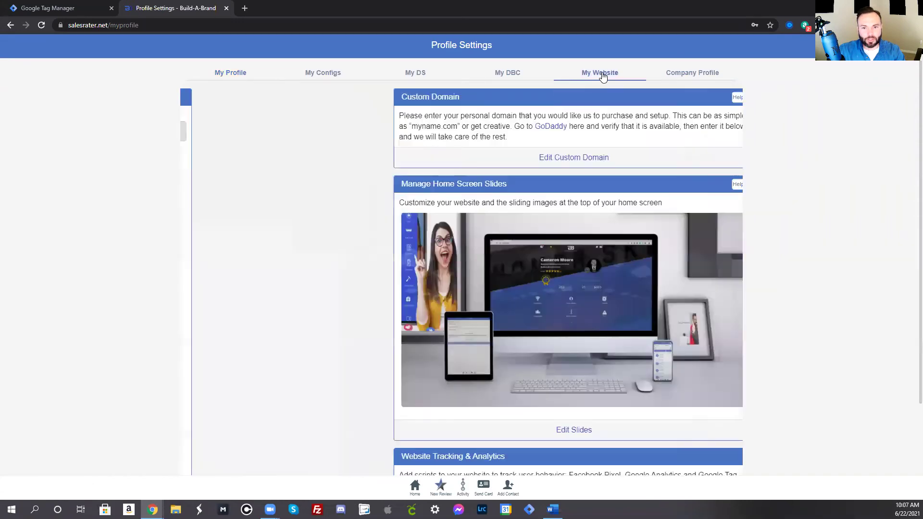
Step: Set the tracking service to Google Tag Manager, confirm key GTM-5LPL84R, and finish editing metrics
scroll(539, 192, down, 2)
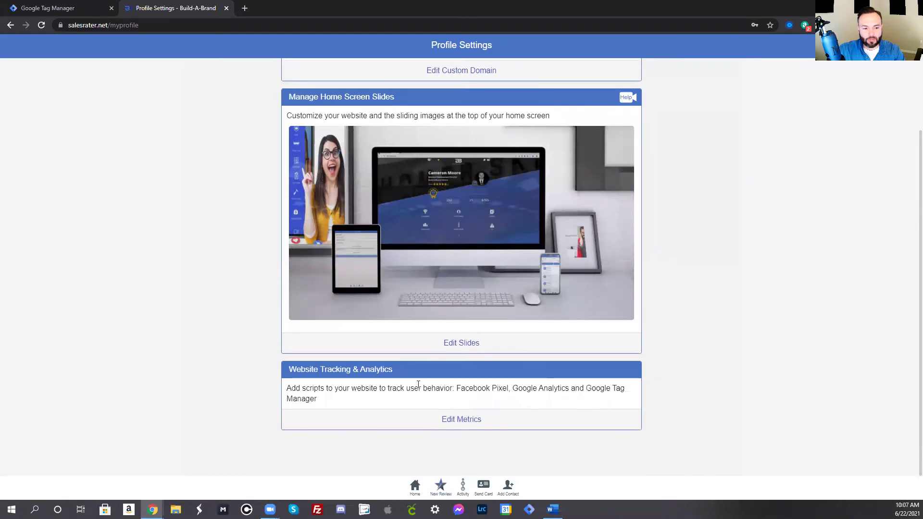
click(446, 421)
scroll(430, 418, down, 2)
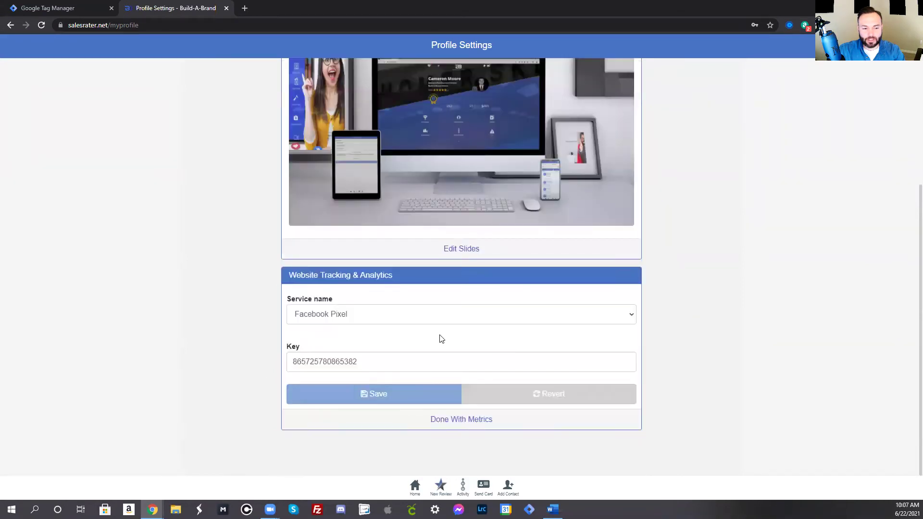
click(442, 321)
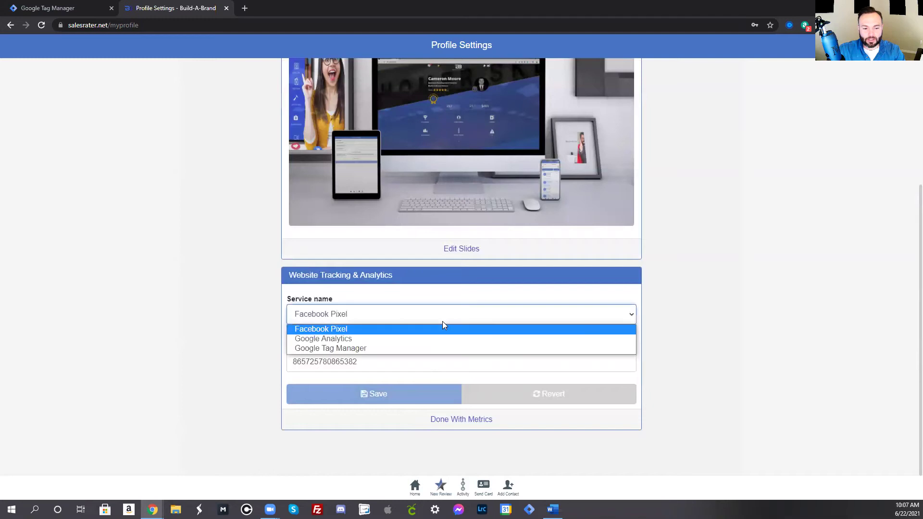
click(414, 350)
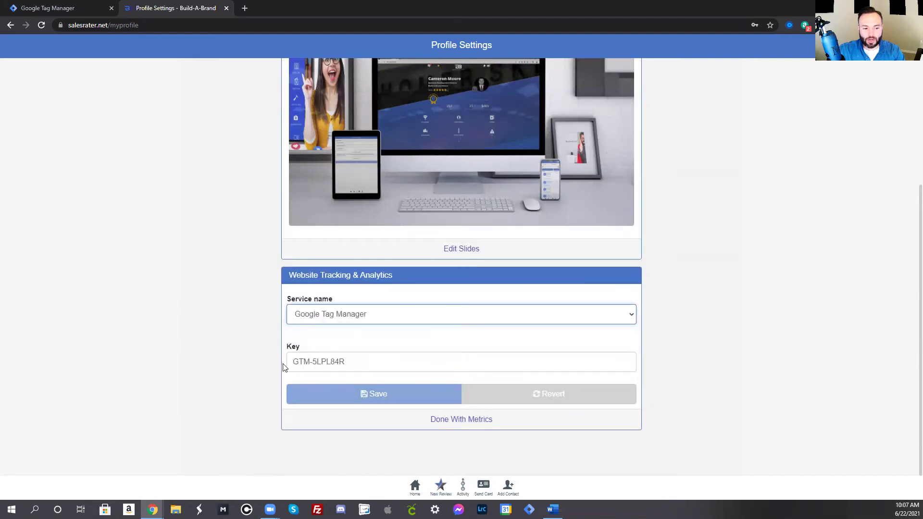
click(79, 7)
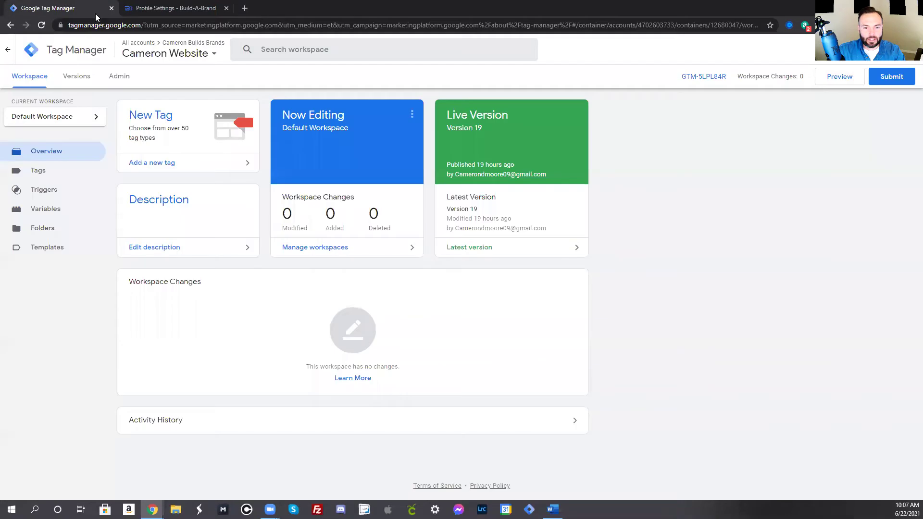
click(190, 13)
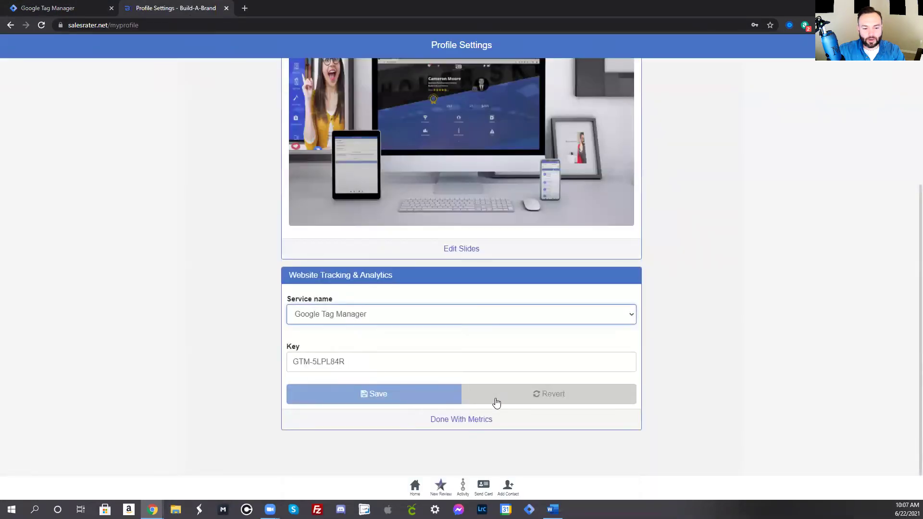
click(449, 419)
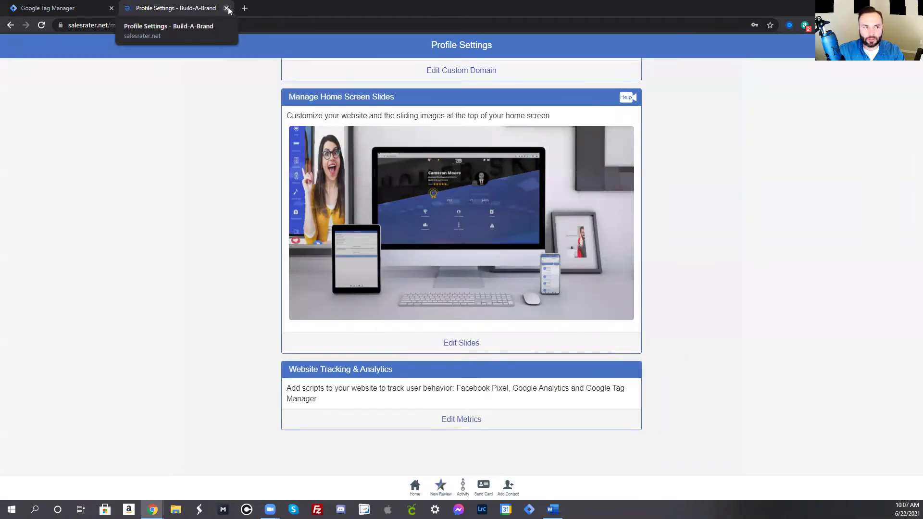
Step: Create a new tag in the Tag Manager workspace and rename it 'Testing'
click(226, 8)
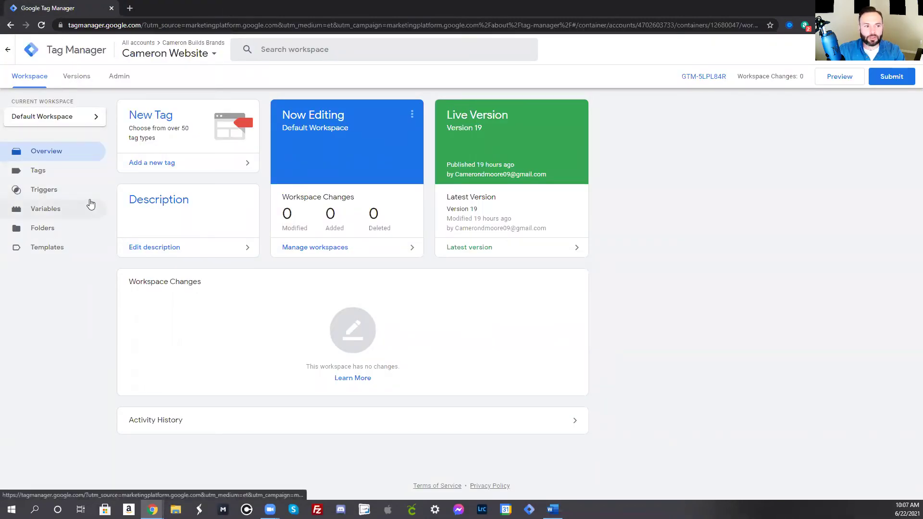
click(68, 173)
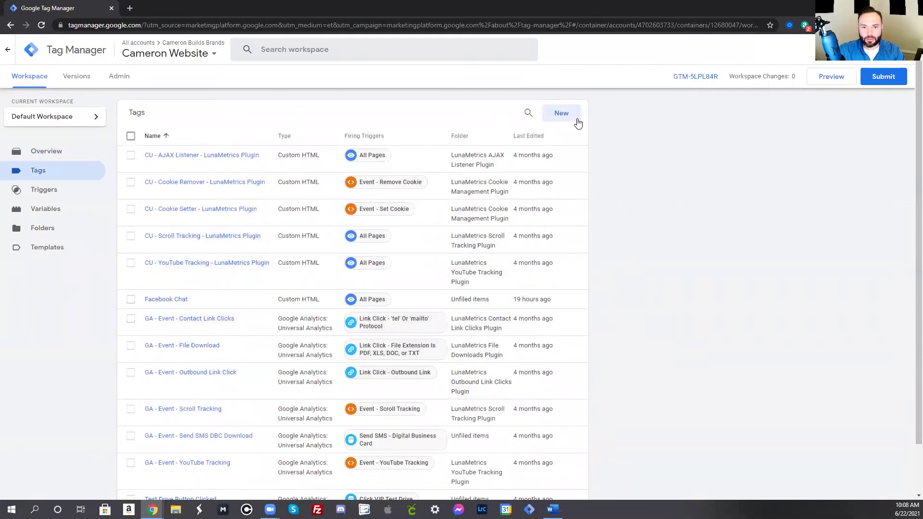
click(560, 114)
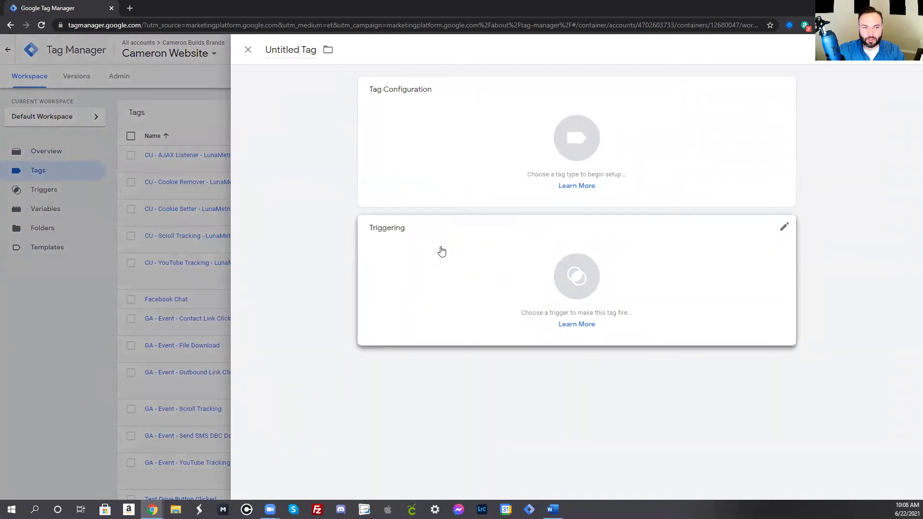
click(310, 50)
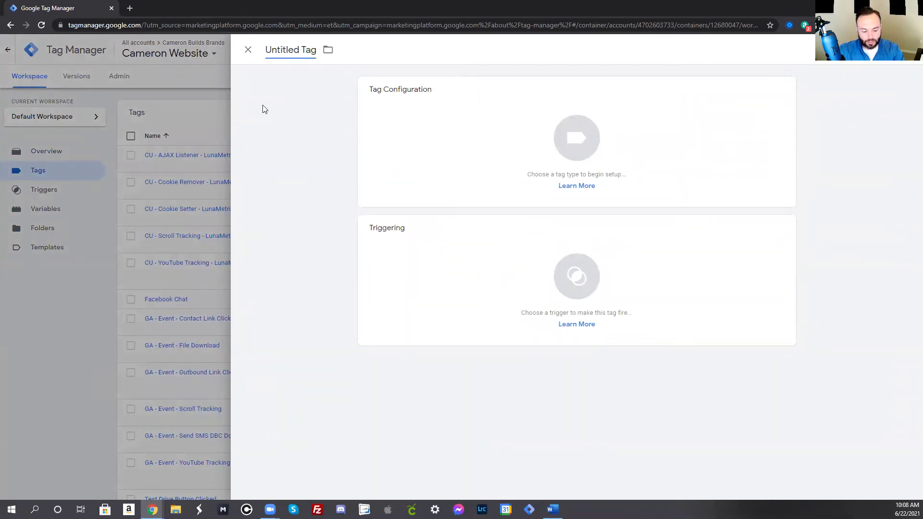
key(ctrl+a)
text(Testing)
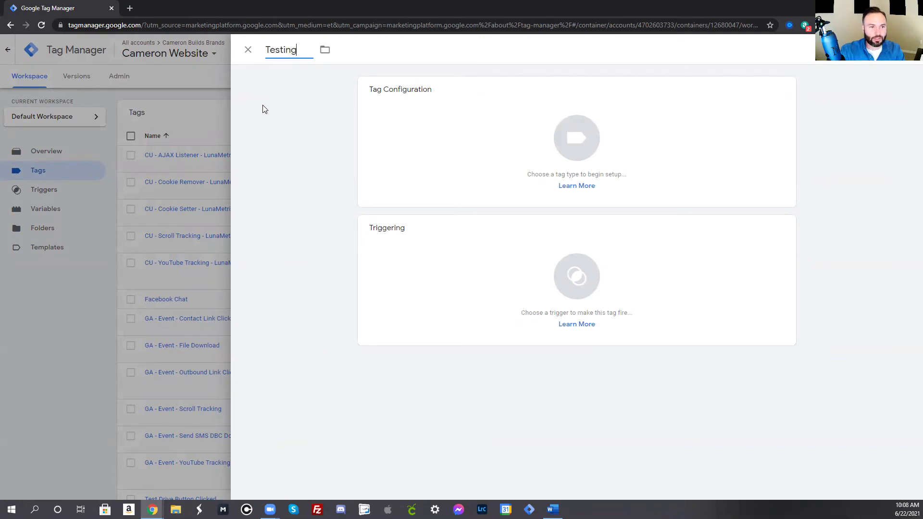
Step: Make Testing a Custom HTML tag and paste the ManyChat widget script into its HTML
click(448, 128)
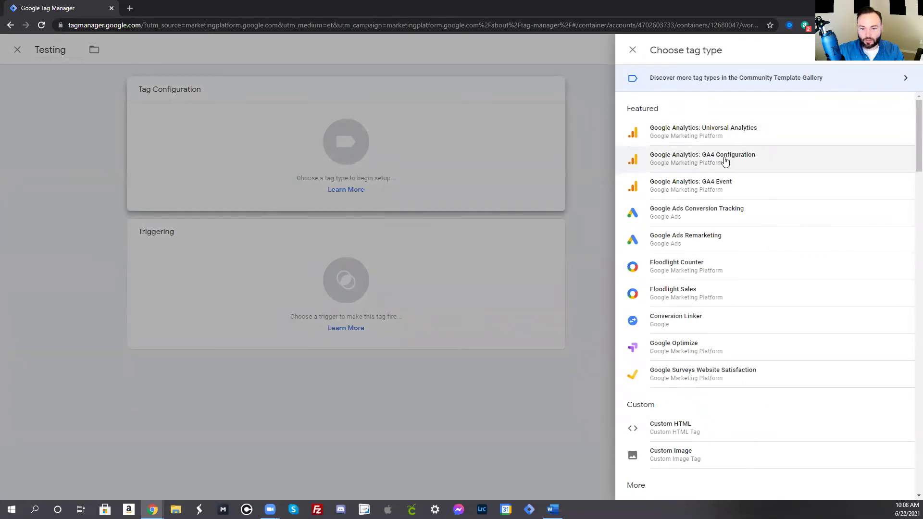
scroll(711, 163, down, 2)
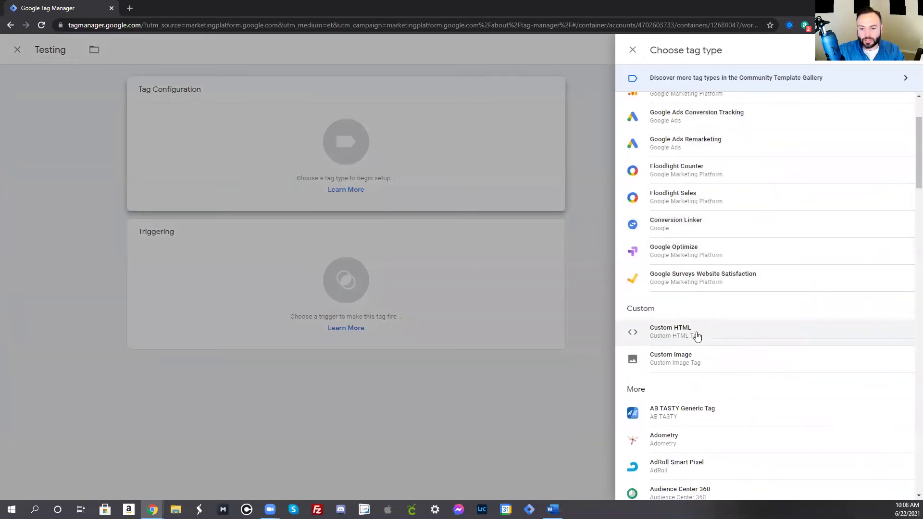
click(698, 336)
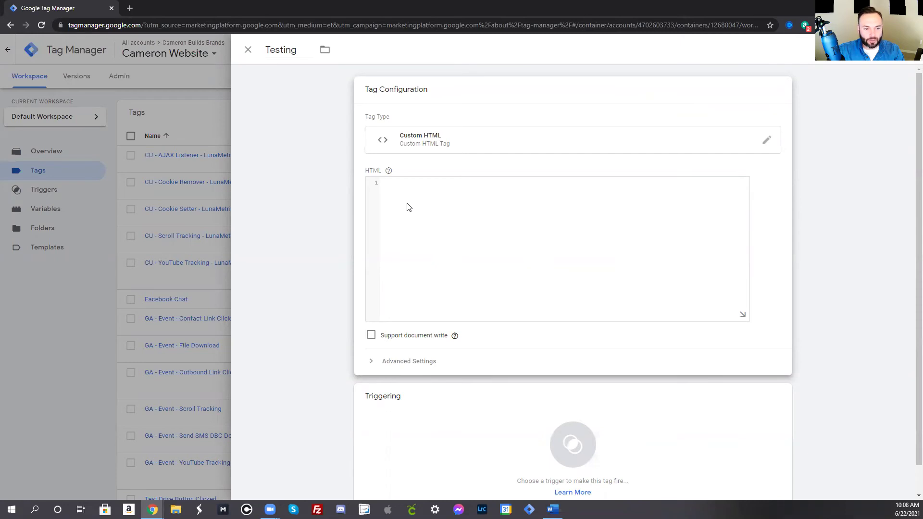
right_click(426, 201)
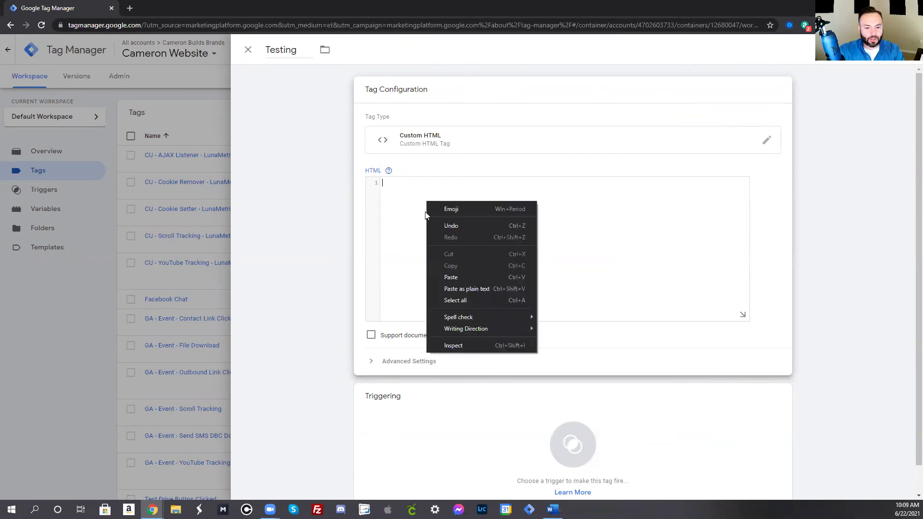
click(449, 278)
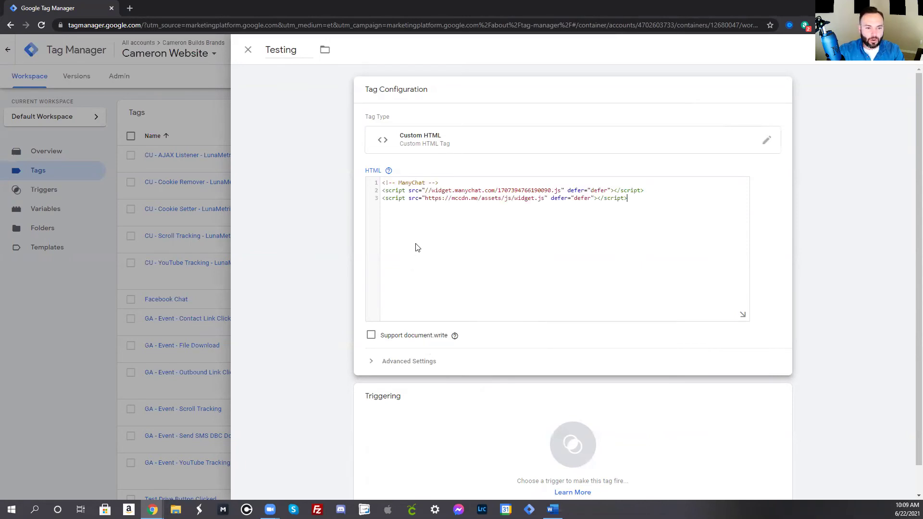
Step: Enable document.write support, add the All Pages trigger, and save the Testing tag
click(371, 336)
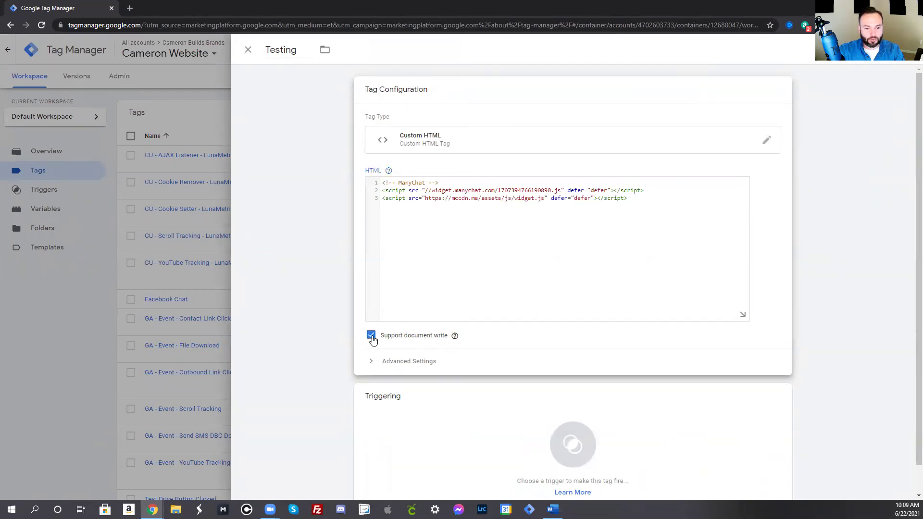
scroll(445, 294, down, 1)
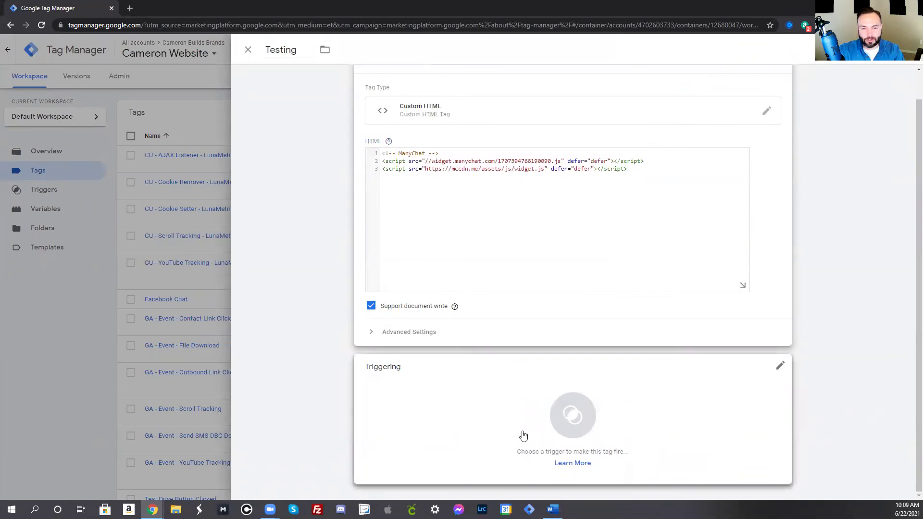
click(556, 421)
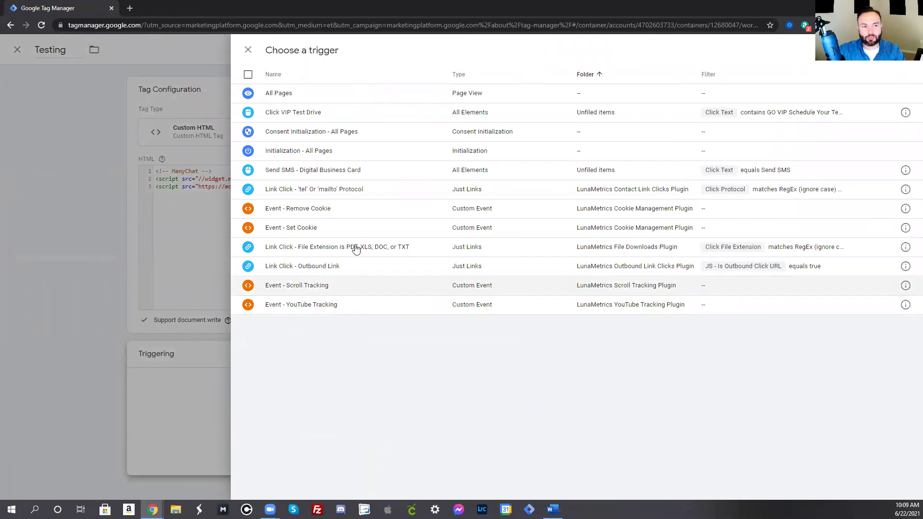
click(279, 93)
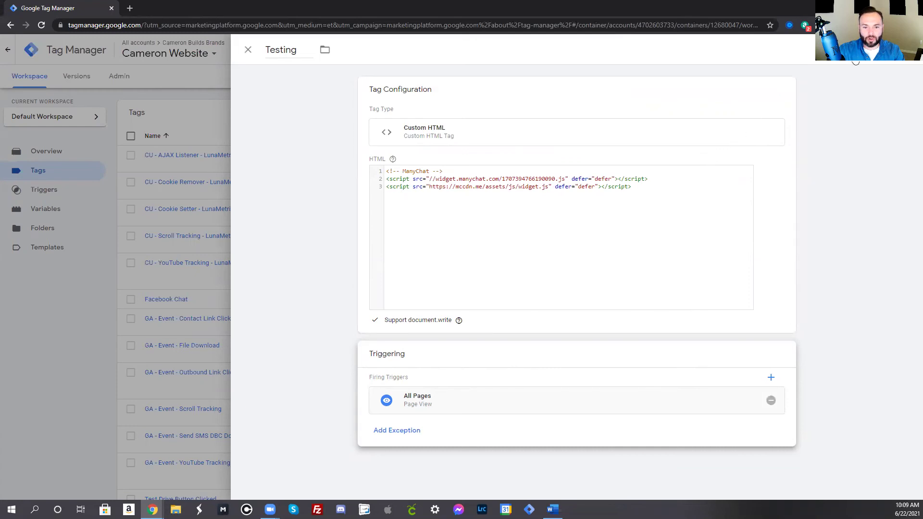
click(860, 52)
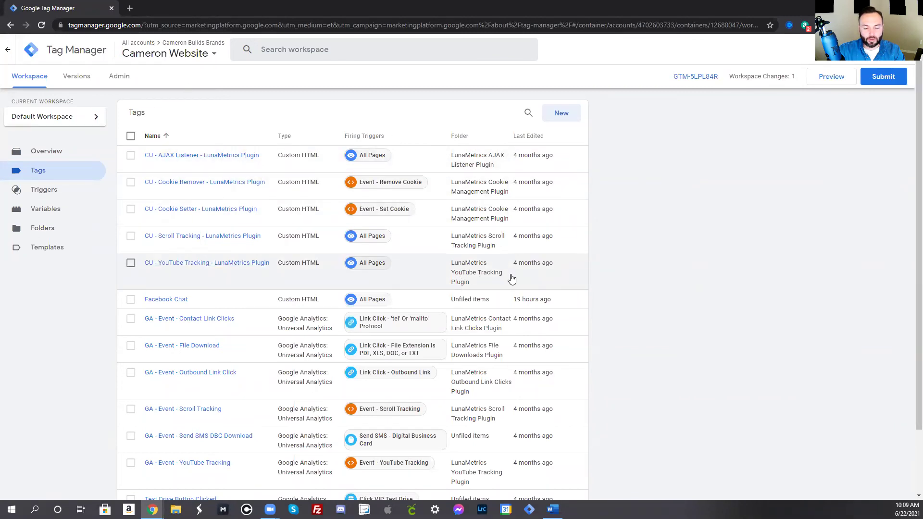
Step: Delete the Testing tag from the tag list, then switch to the live cameronbuildsbrands.com site
scroll(224, 238, down, 2)
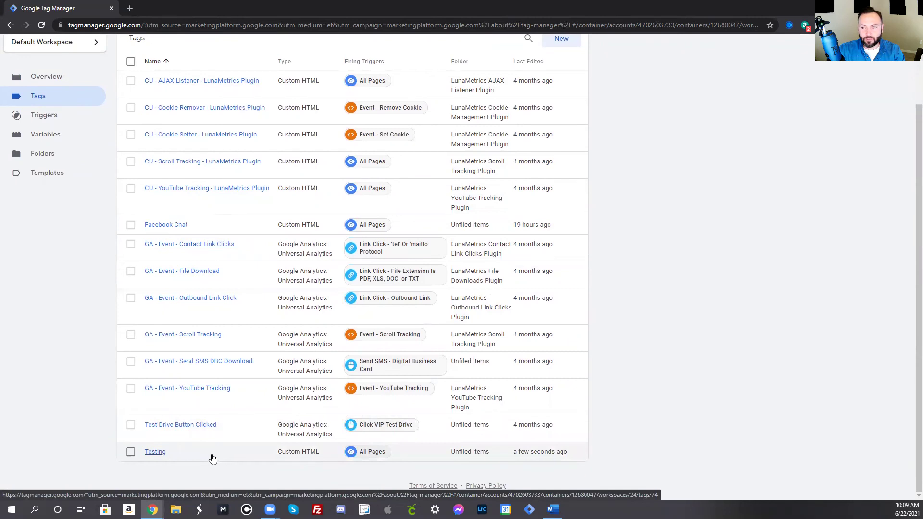
scroll(213, 459, up, 2)
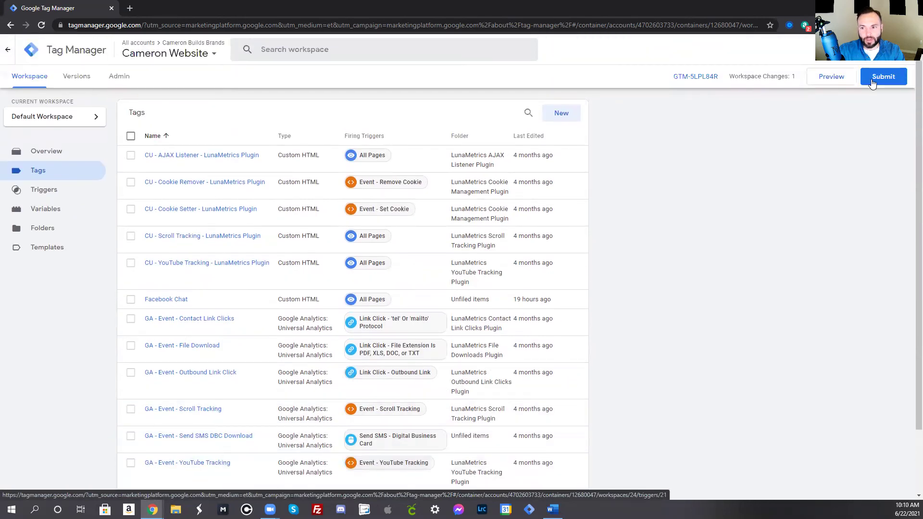
scroll(239, 353, down, 2)
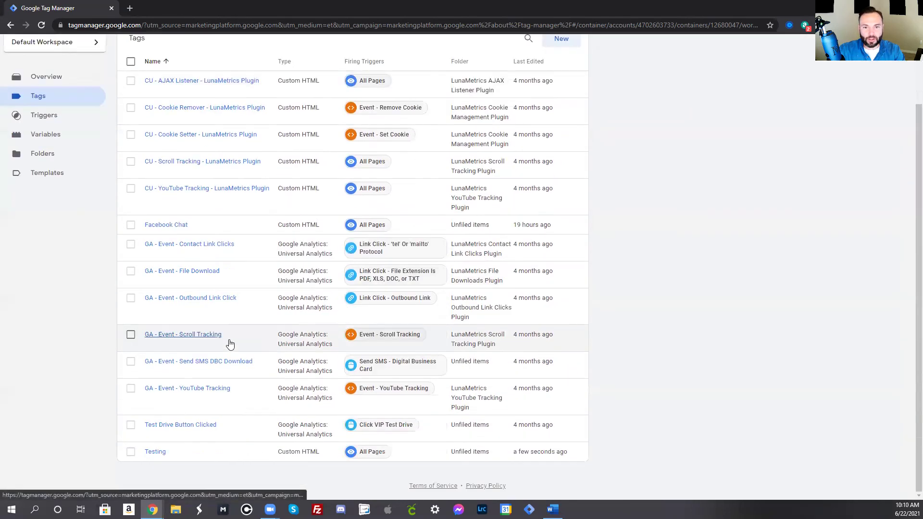
click(131, 452)
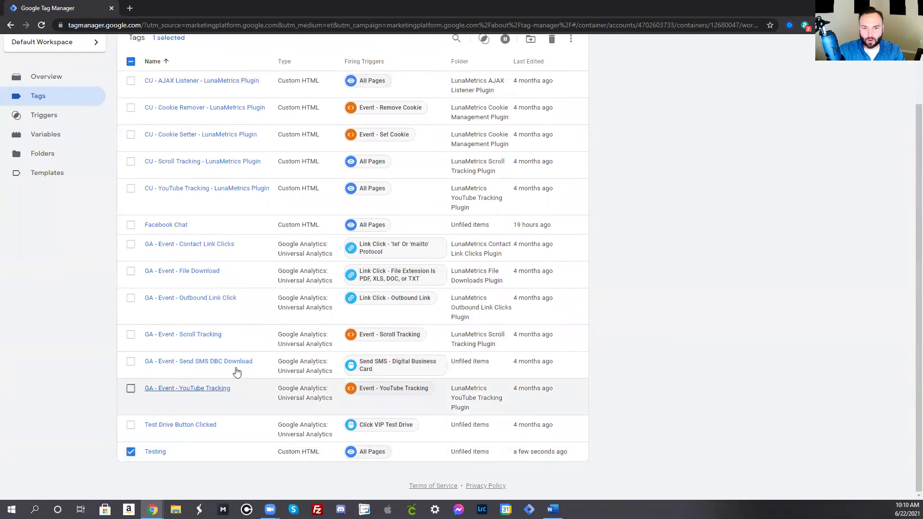
scroll(313, 313, up, 2)
click(553, 120)
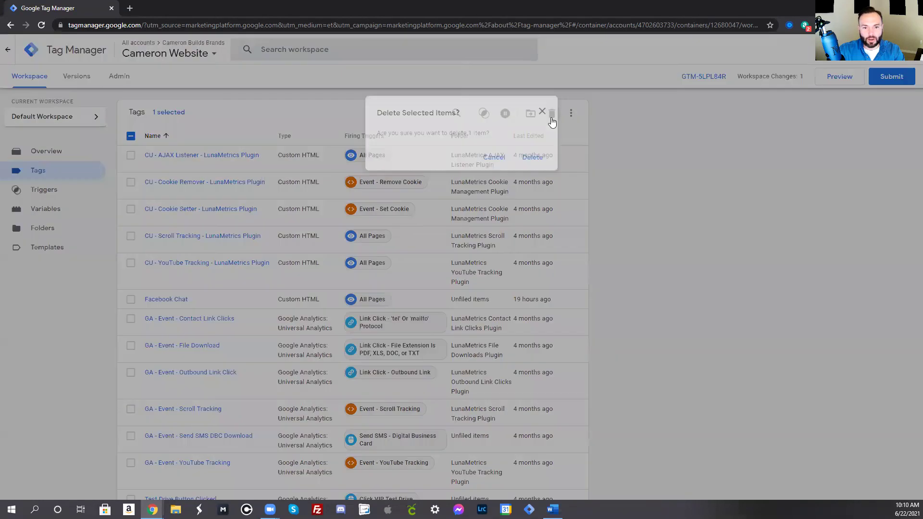
click(531, 158)
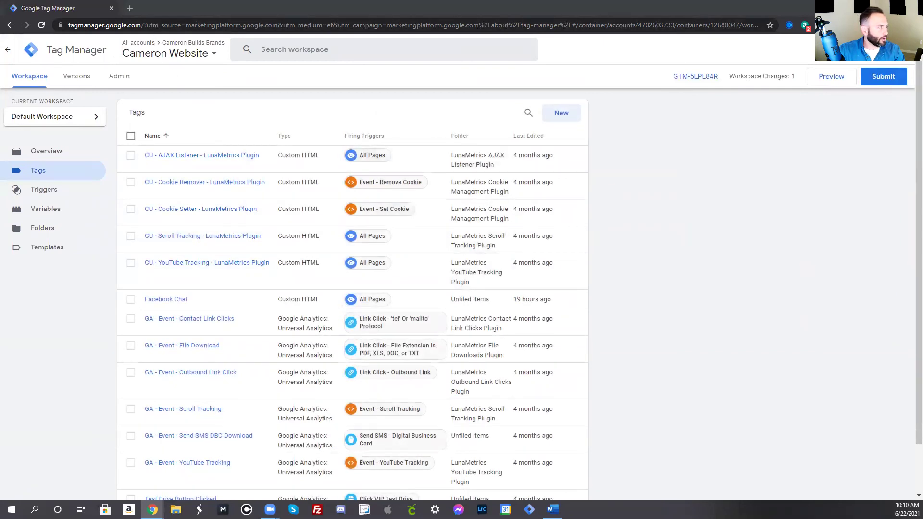
key(alt+Tab)
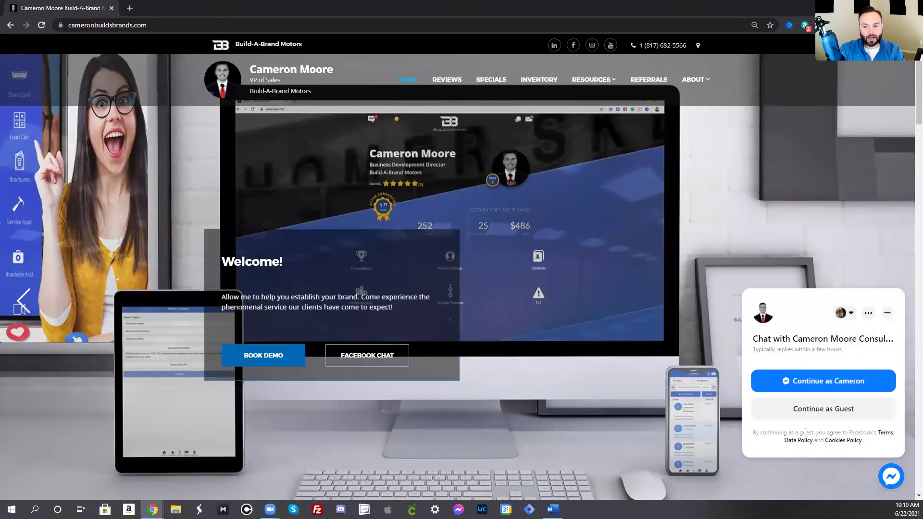
Step: Continue into the Messenger chat as the signed-in user and review the welcome greeting and reply options
click(816, 391)
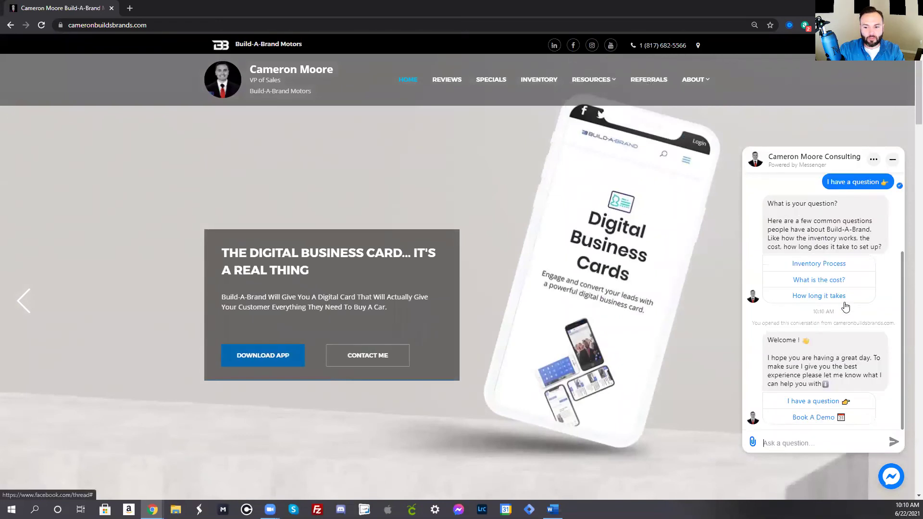
scroll(819, 343, up, 3)
scroll(821, 355, down, 3)
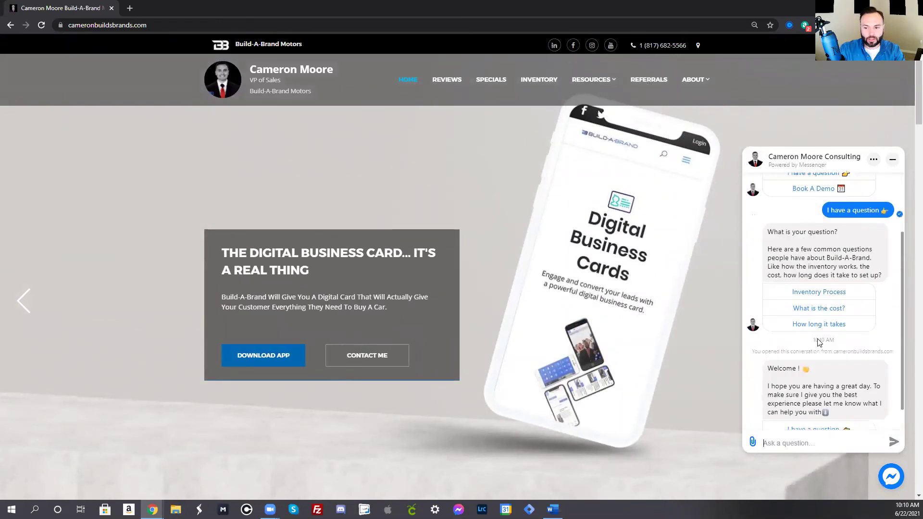